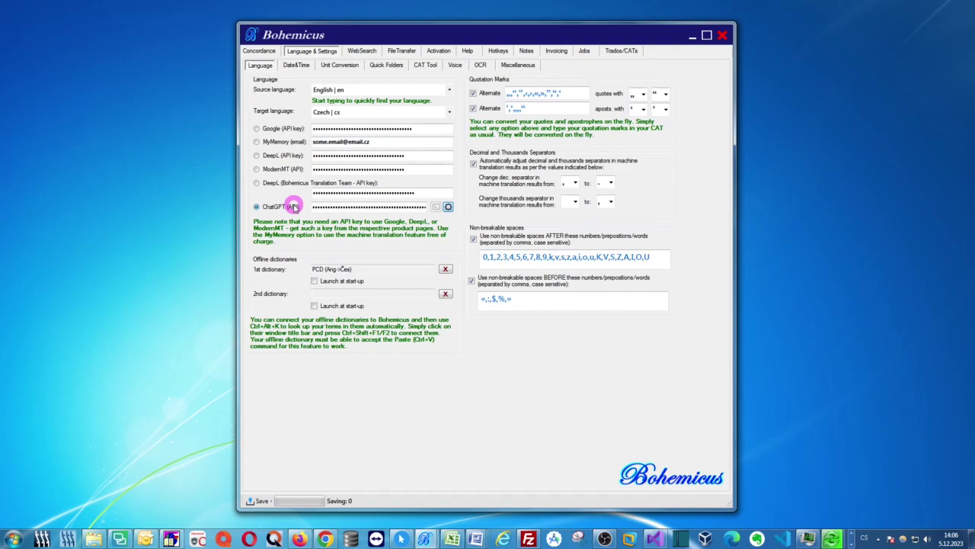
- Paste the ChatGPT API key into the ChatGPT (API) field of the language settings
{"action": "left_click_drag", "start_coordinate": [336, 34], "coordinate": [340, 40]}
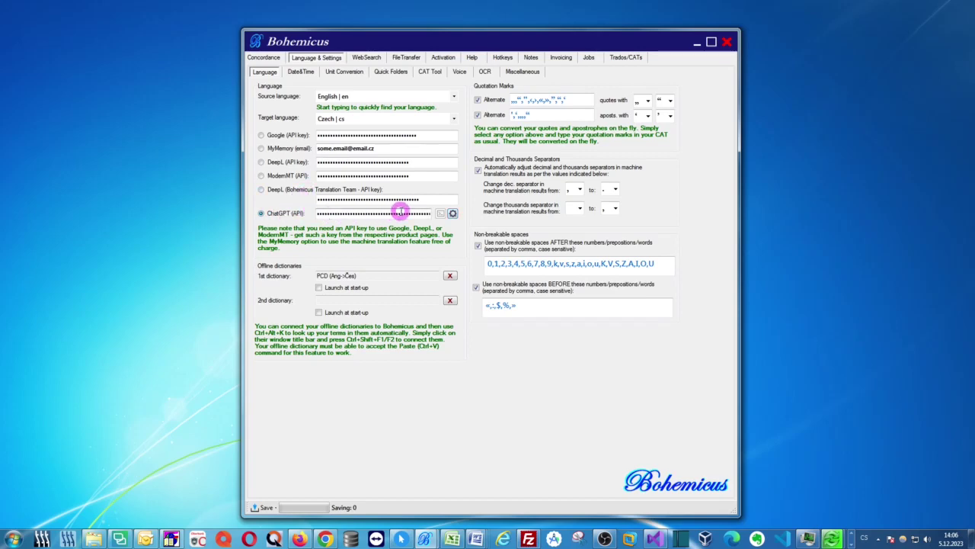
{"action": "left_click_drag", "start_coordinate": [417, 214], "coordinate": [312, 215]}
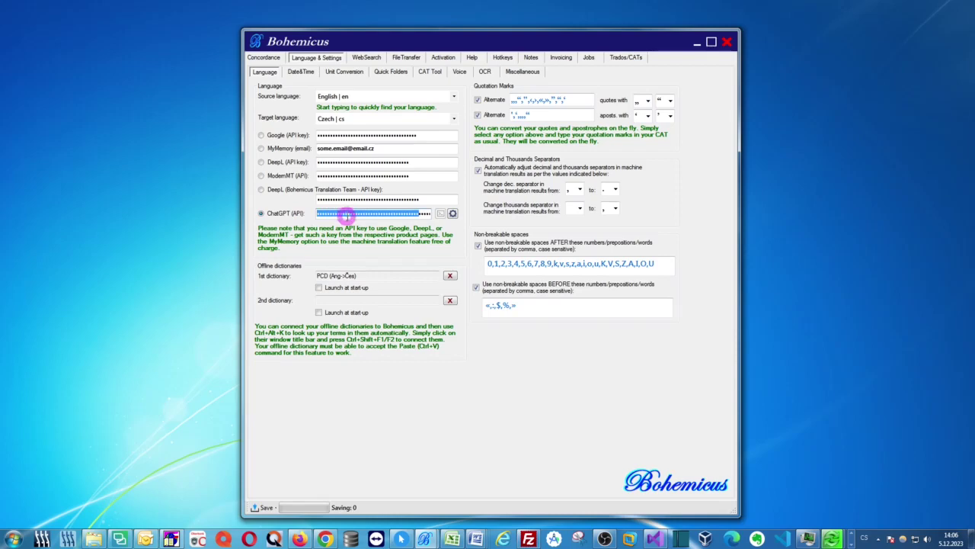
{"action": "key", "text": "ctrl+a"}
{"action": "key", "text": "ctrl+v"}
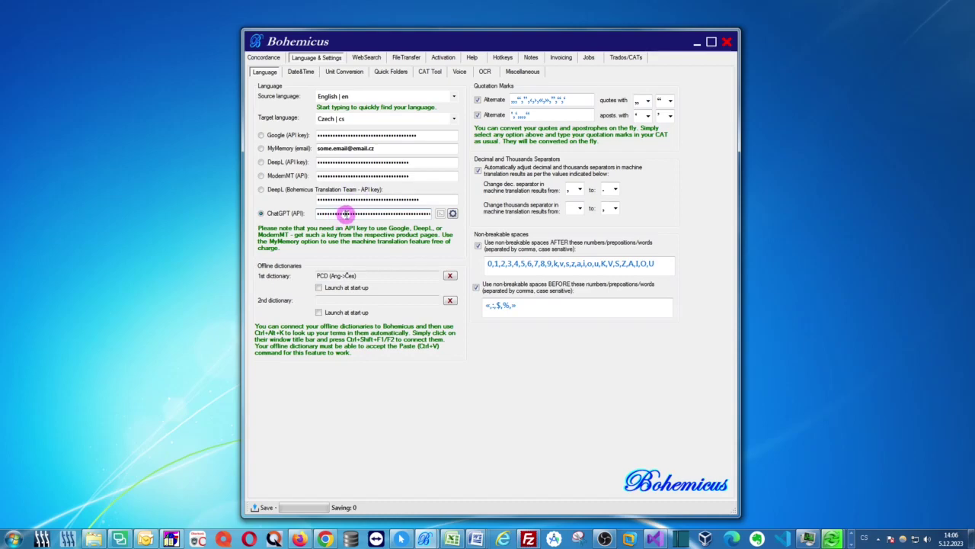
{"action": "left_click_drag", "start_coordinate": [314, 214], "coordinate": [420, 212]}
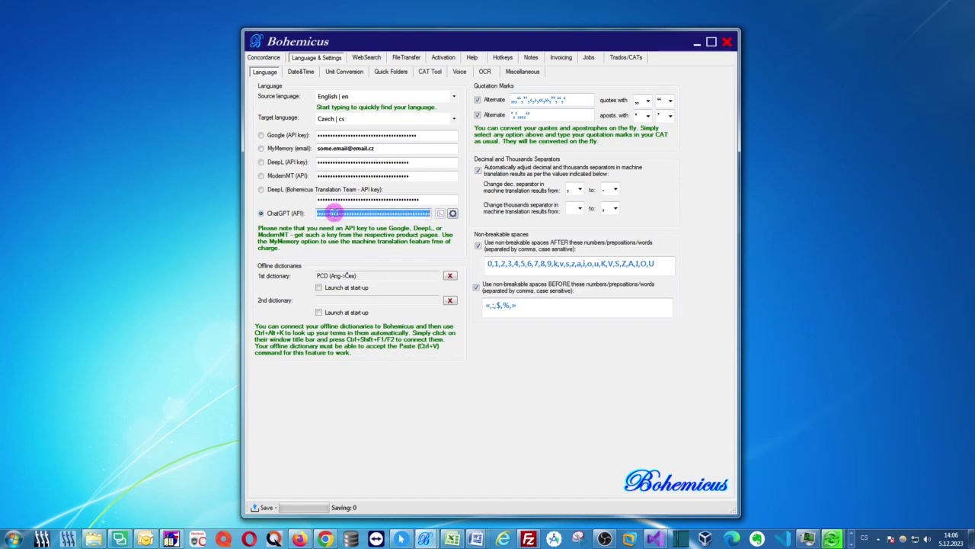
- Open the ChatGPT settings, check the available engines and keep gpt-3.5-turbo with a creativity of 0.7
{"action": "left_click", "coordinate": [453, 214]}
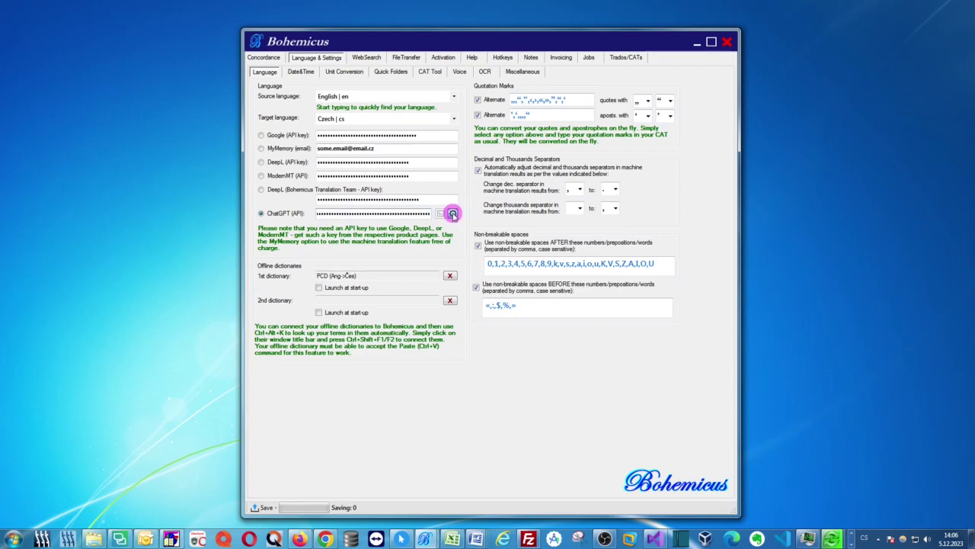
{"action": "left_click_drag", "start_coordinate": [468, 169], "coordinate": [448, 176]}
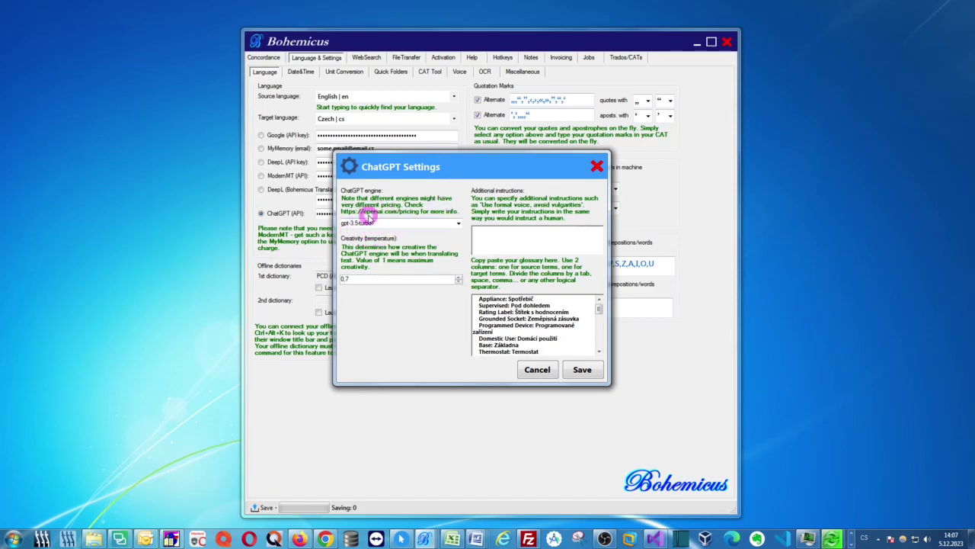
{"action": "left_click", "coordinate": [458, 223]}
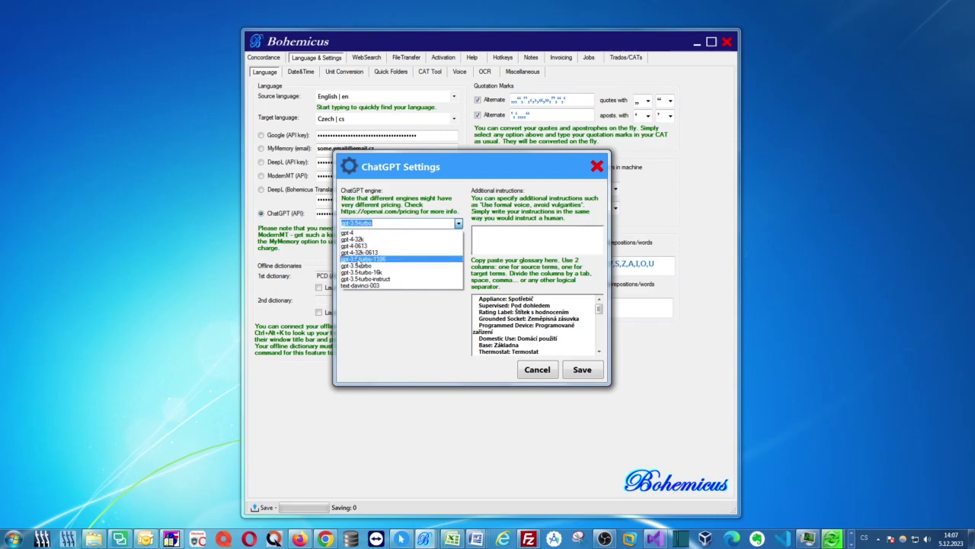
{"action": "left_click", "coordinate": [374, 219]}
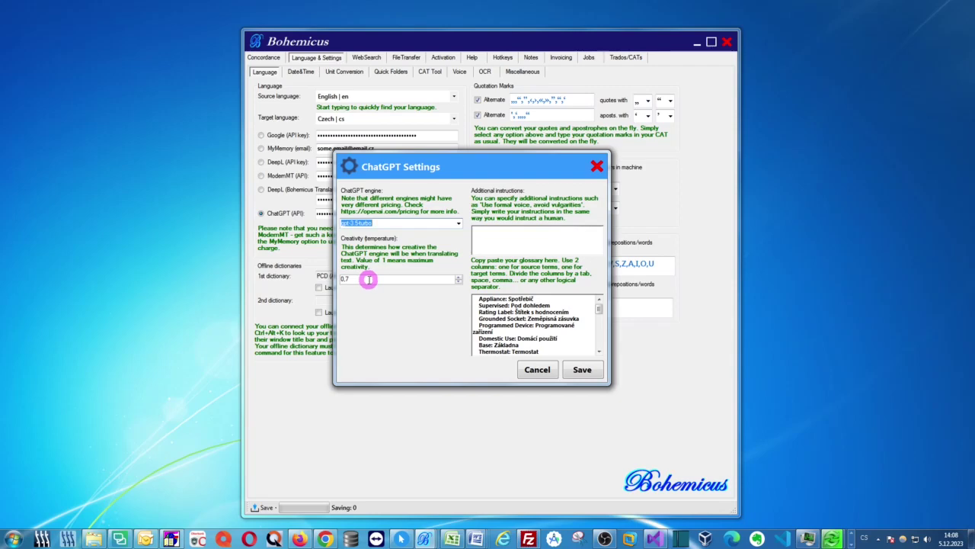
{"action": "double_click", "coordinate": [343, 278]}
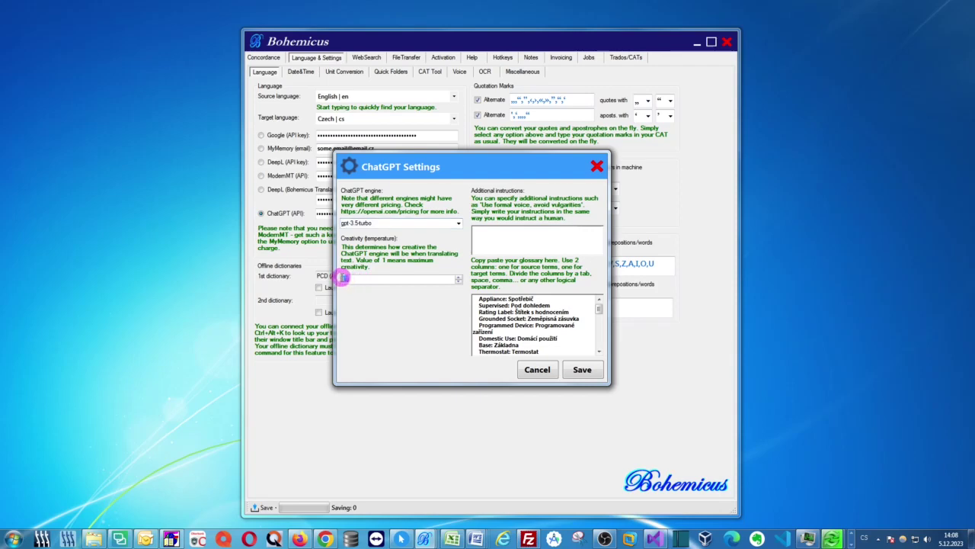
{"action": "left_click", "coordinate": [355, 279]}
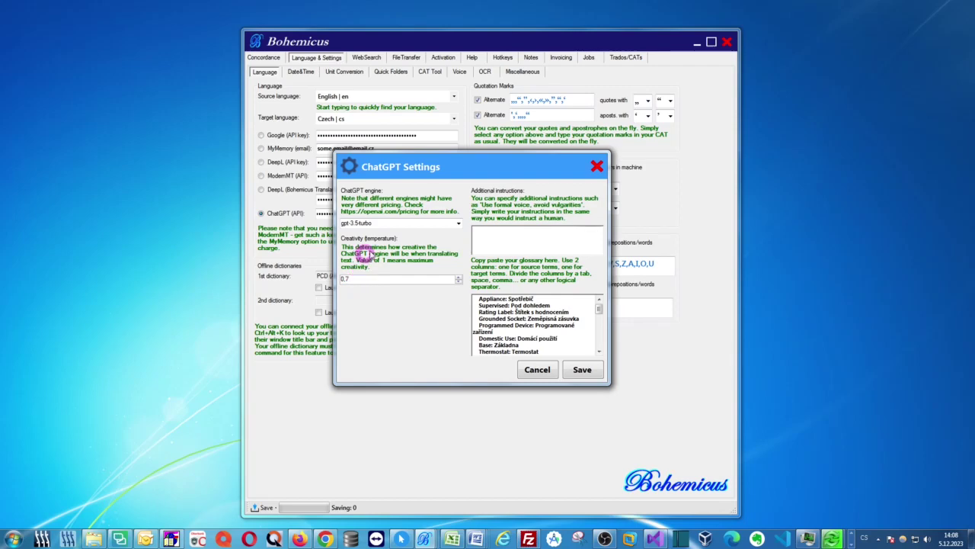
- Enter "Use formal voice..." as the additional instructions for ChatGPT
{"action": "left_click", "coordinate": [489, 231]}
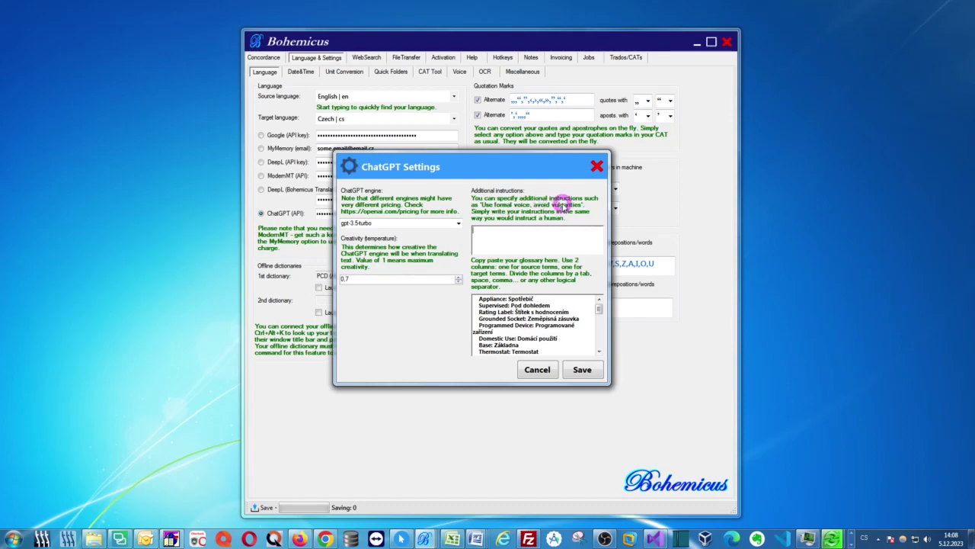
{"action": "left_click", "coordinate": [522, 231]}
{"action": "type", "text": "Use"}
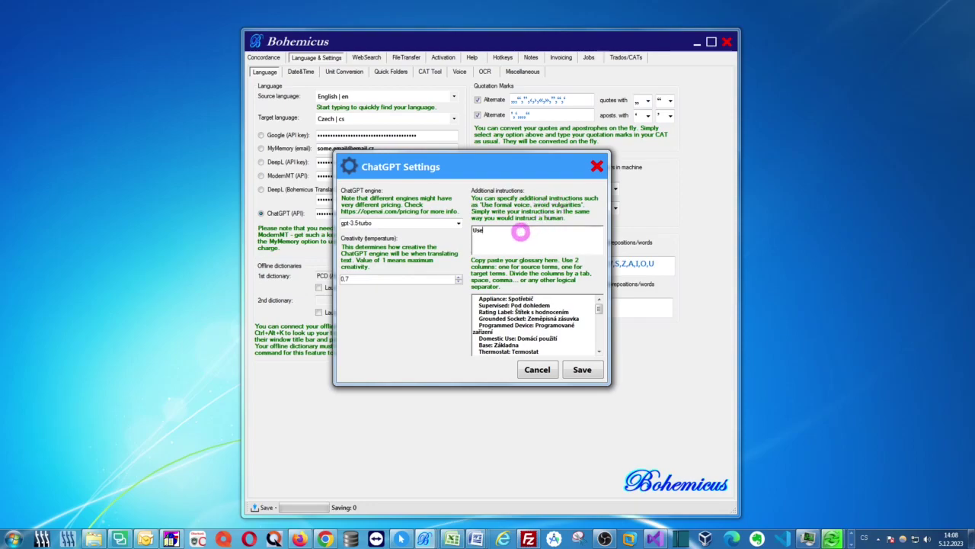
{"action": "type", "text": " formal voice,"}
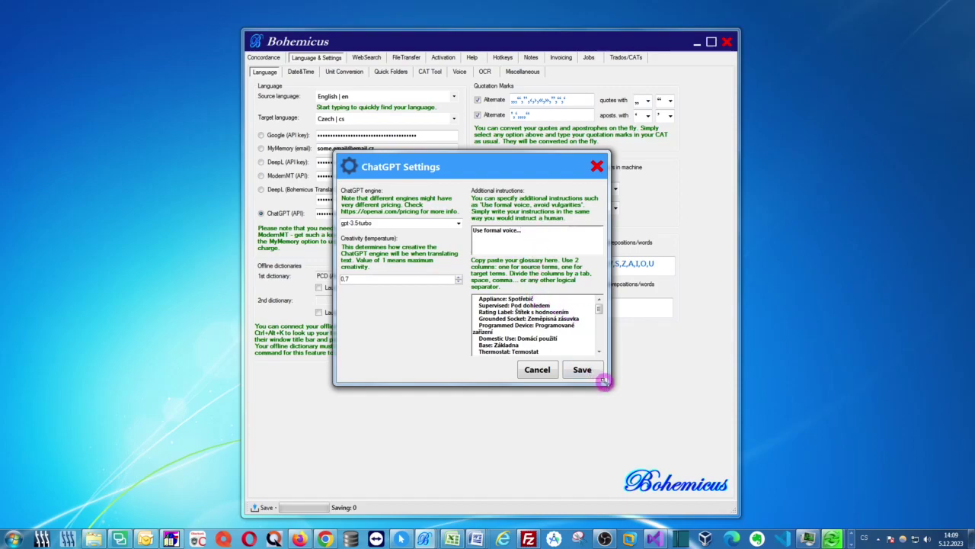
- Enlarge the settings window, check the English–Czech glossary pairs and save the ChatGPT settings
{"action": "left_click_drag", "start_coordinate": [606, 383], "coordinate": [760, 464]}
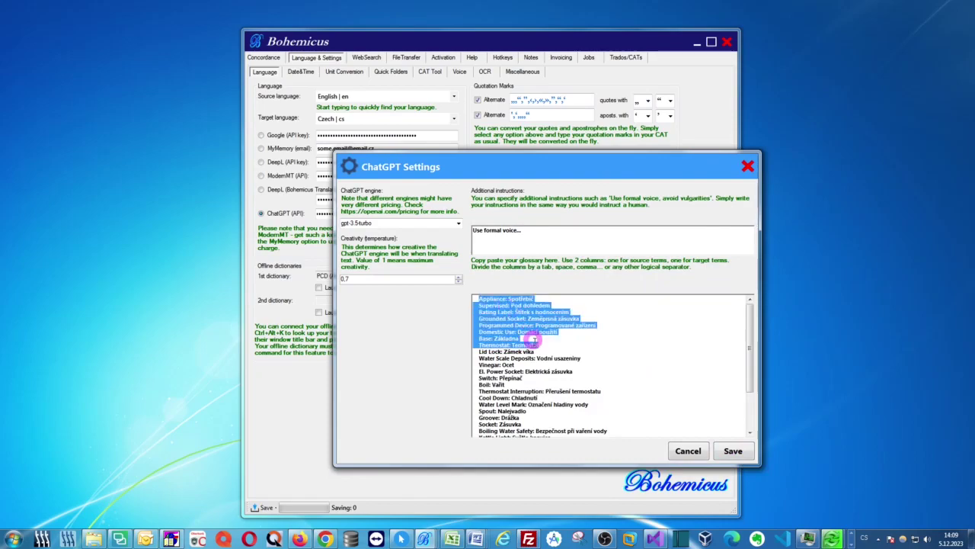
{"action": "left_click", "coordinate": [541, 349]}
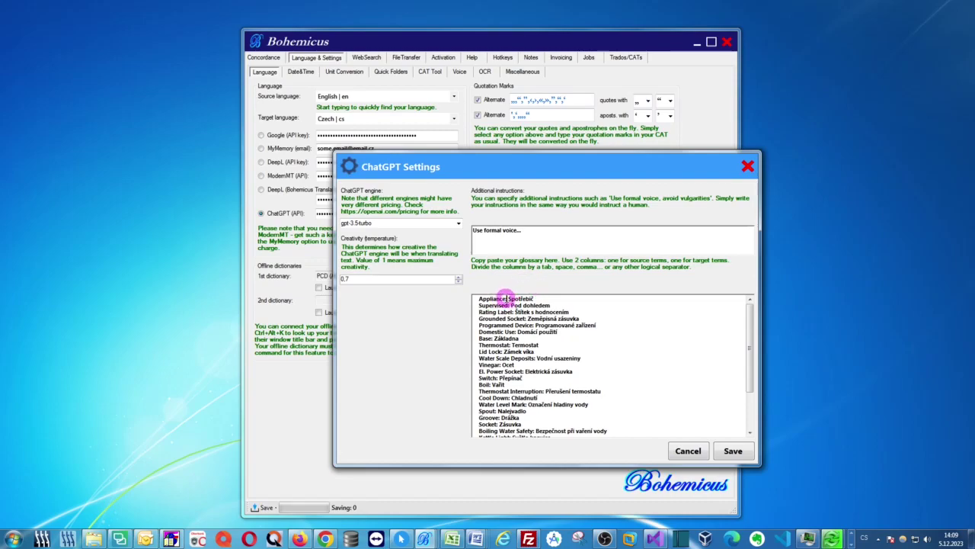
{"action": "left_click", "coordinate": [507, 298]}
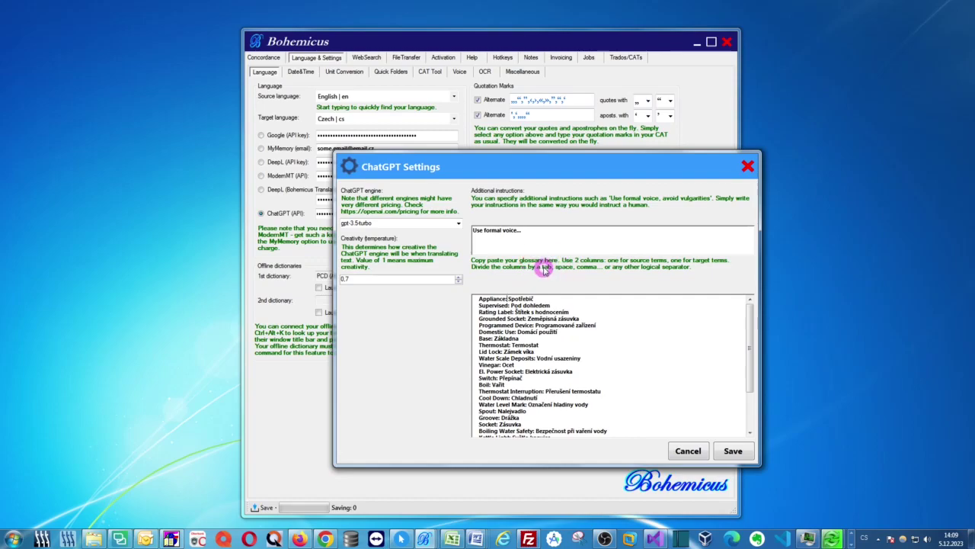
{"action": "left_click_drag", "start_coordinate": [508, 171], "coordinate": [474, 159]}
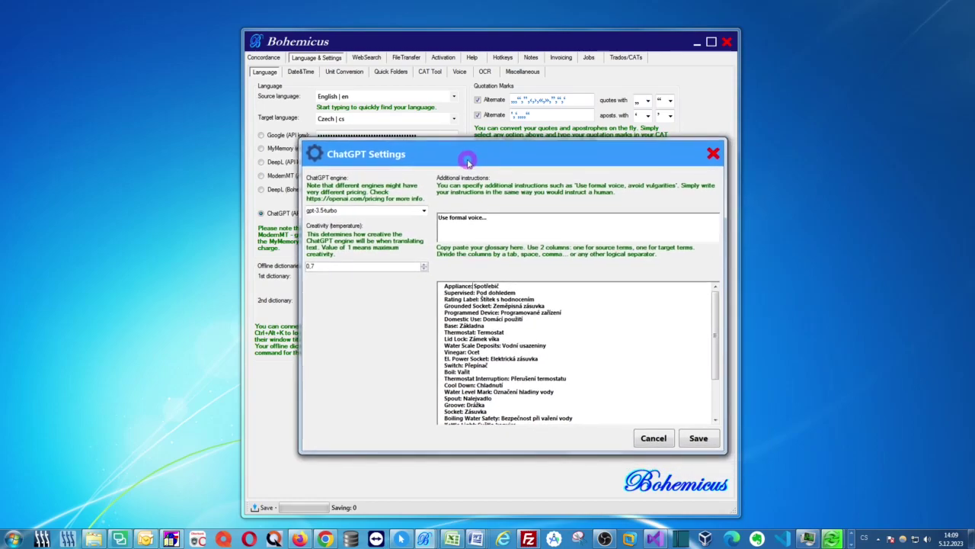
{"action": "left_click", "coordinate": [700, 438]}
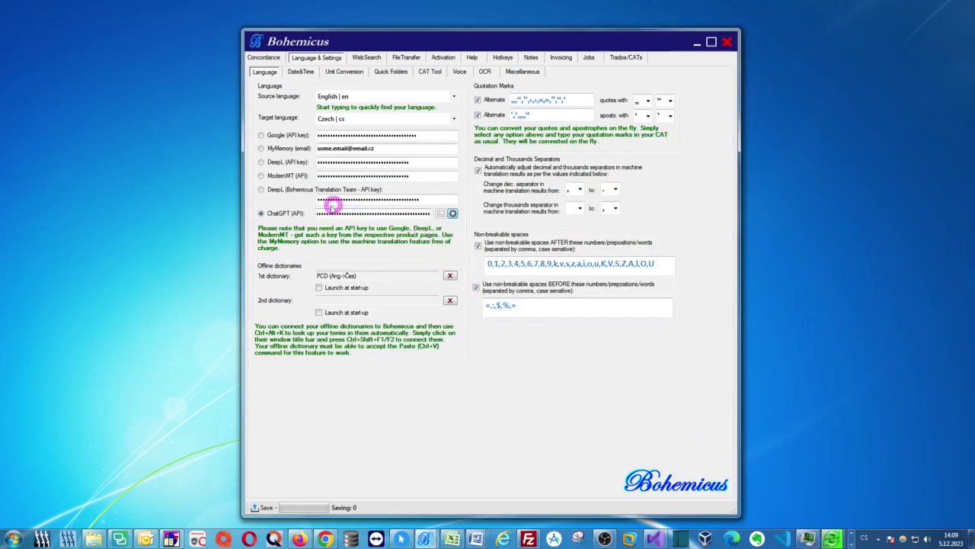
- Replace the XLIFF pretranslation file list with kettle - plain text w2007.docx from the AJ projekt cs-CZ folder
{"action": "left_click", "coordinate": [518, 113]}
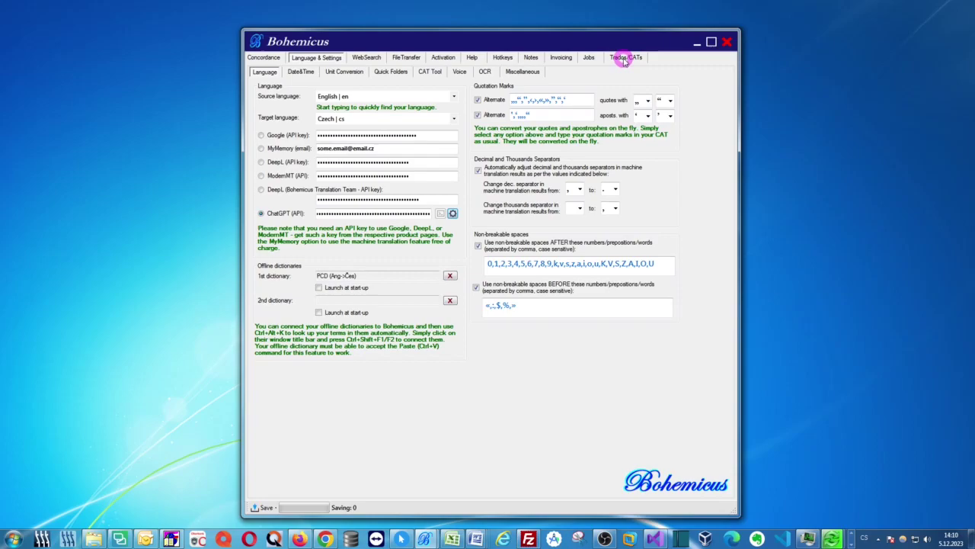
{"action": "left_click", "coordinate": [622, 60]}
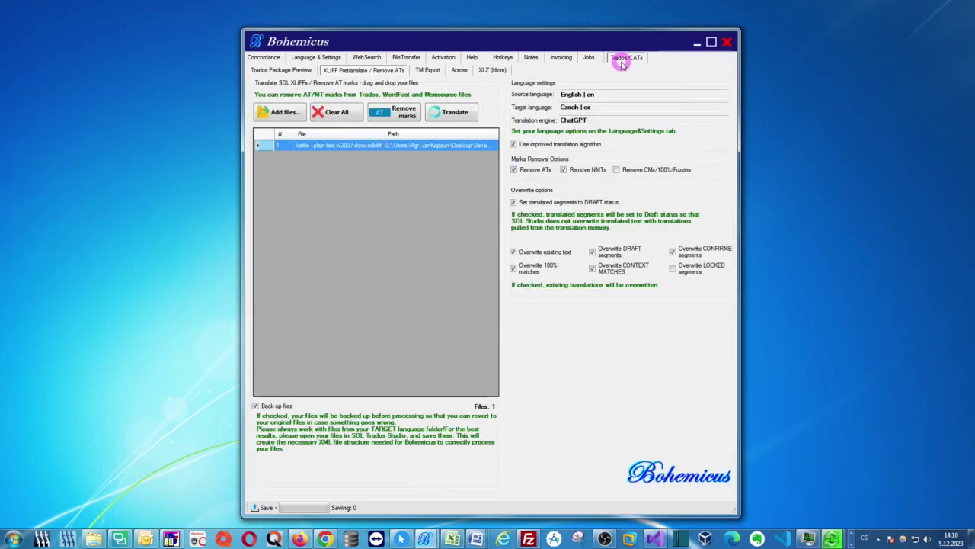
{"action": "left_click", "coordinate": [336, 112]}
{"action": "left_click", "coordinate": [93, 538]}
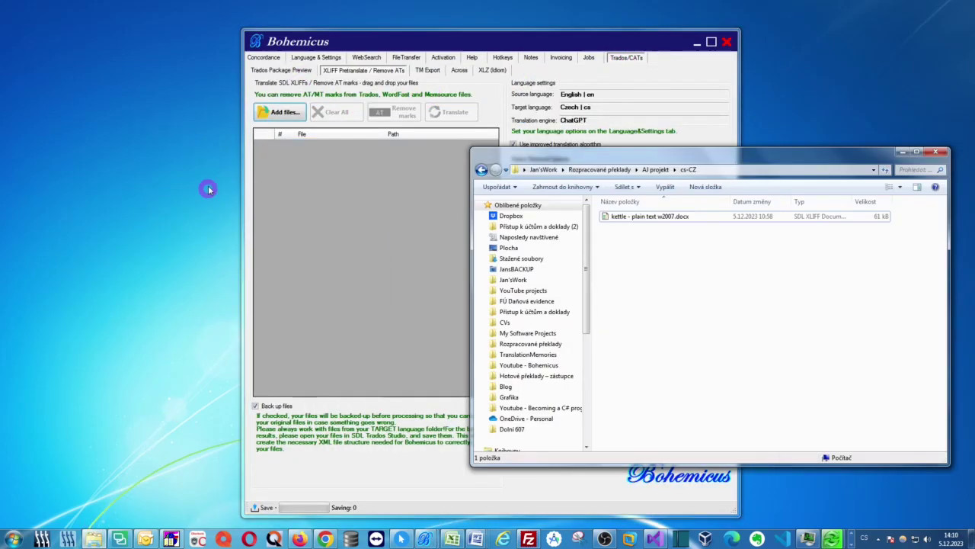
{"action": "left_click_drag", "start_coordinate": [624, 159], "coordinate": [753, 138]}
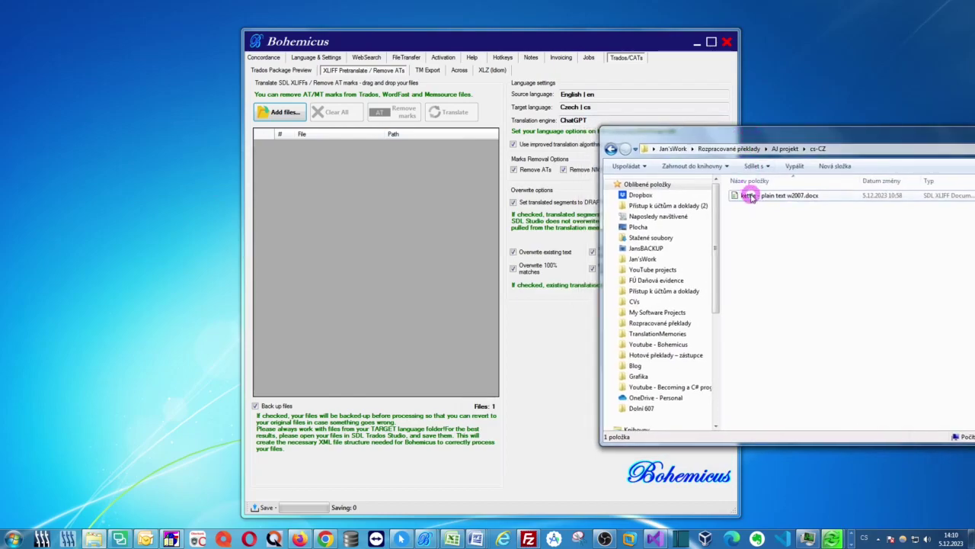
{"action": "left_click_drag", "start_coordinate": [743, 195], "coordinate": [417, 194]}
{"action": "left_click_drag", "start_coordinate": [839, 134], "coordinate": [703, 144]}
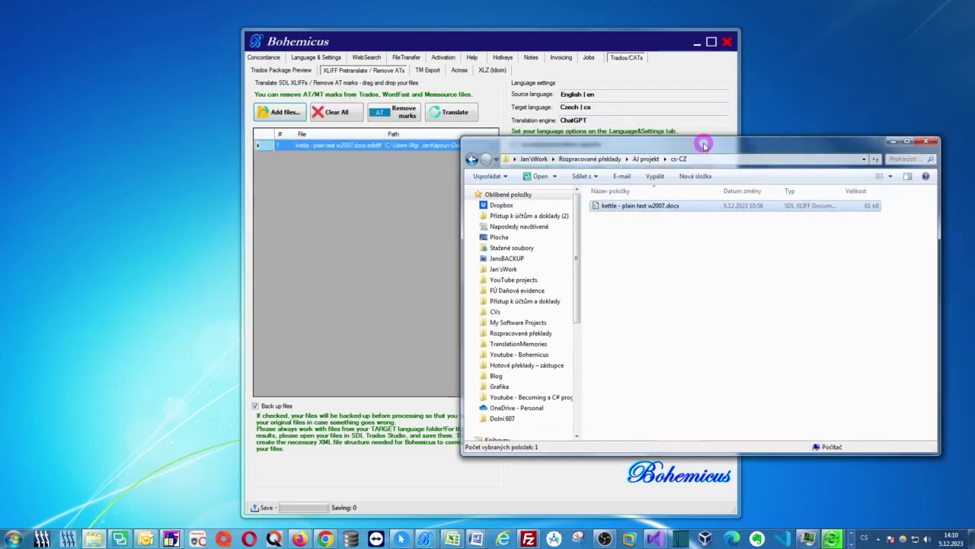
{"action": "left_click", "coordinate": [893, 143]}
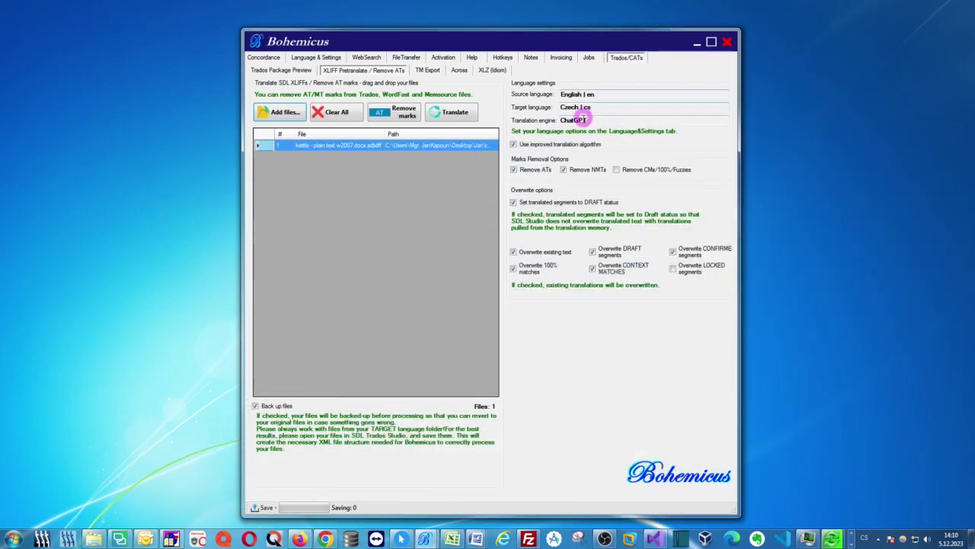
- Translate the listed XLIFF file with ChatGPT and close the progress window once it is done
{"action": "left_click", "coordinate": [451, 114]}
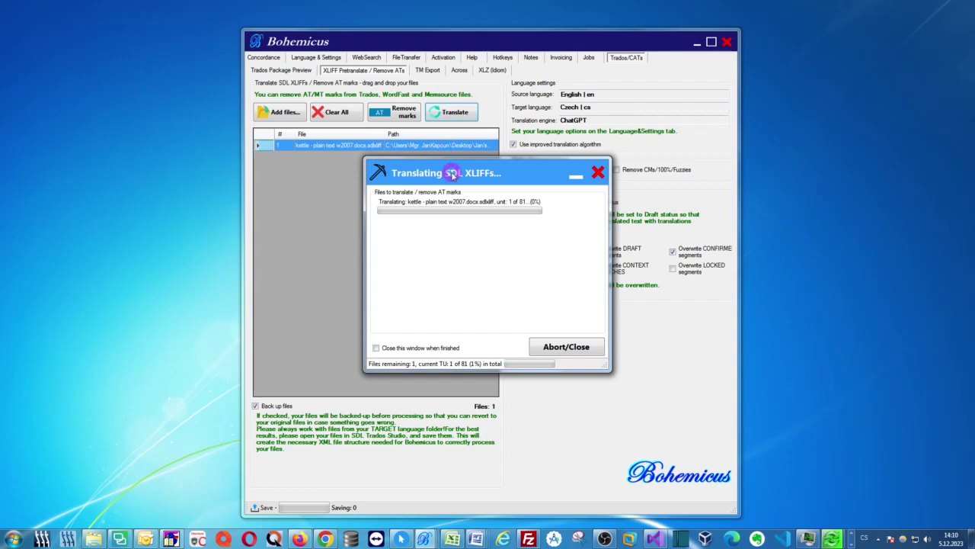
{"action": "left_click_drag", "start_coordinate": [451, 172], "coordinate": [588, 150]}
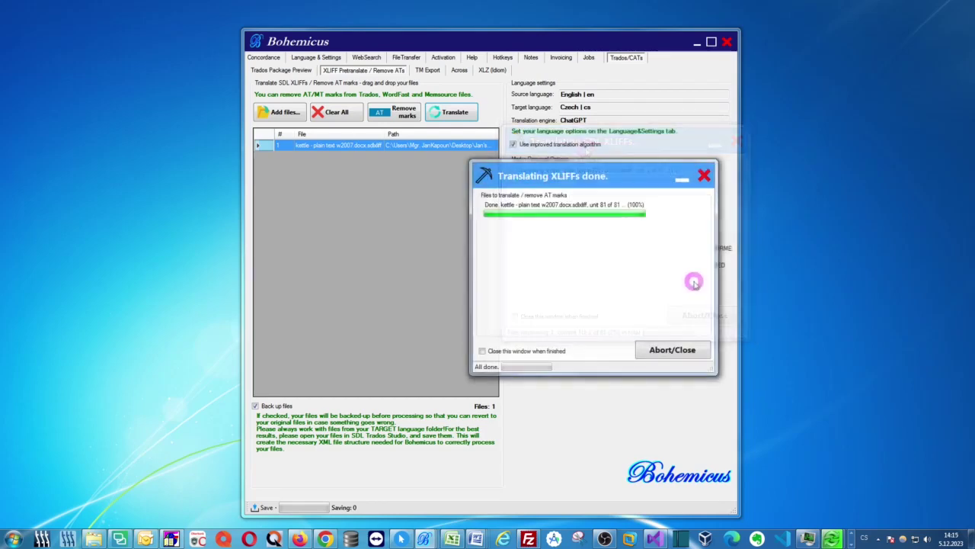
{"action": "left_click_drag", "start_coordinate": [656, 169], "coordinate": [617, 173]}
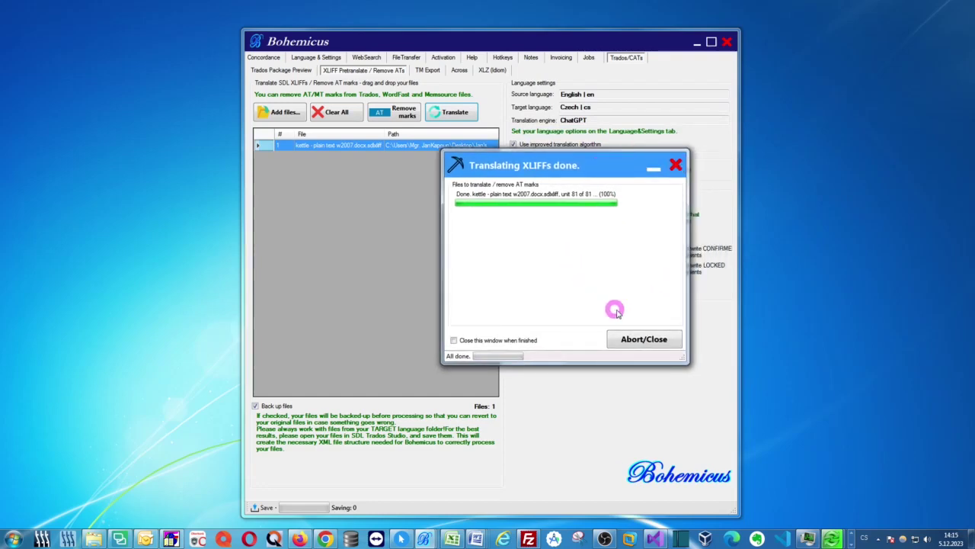
{"action": "left_click", "coordinate": [644, 339]}
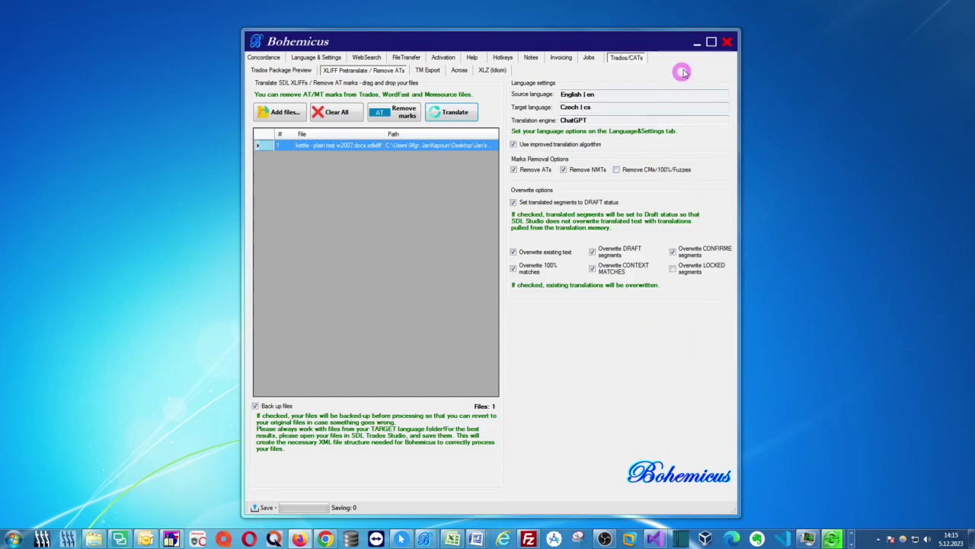
- Switch to SDL Trados Studio and open kettle - plain text w2007.docx.sdlxliff in the editor
{"action": "left_click", "coordinate": [697, 47]}
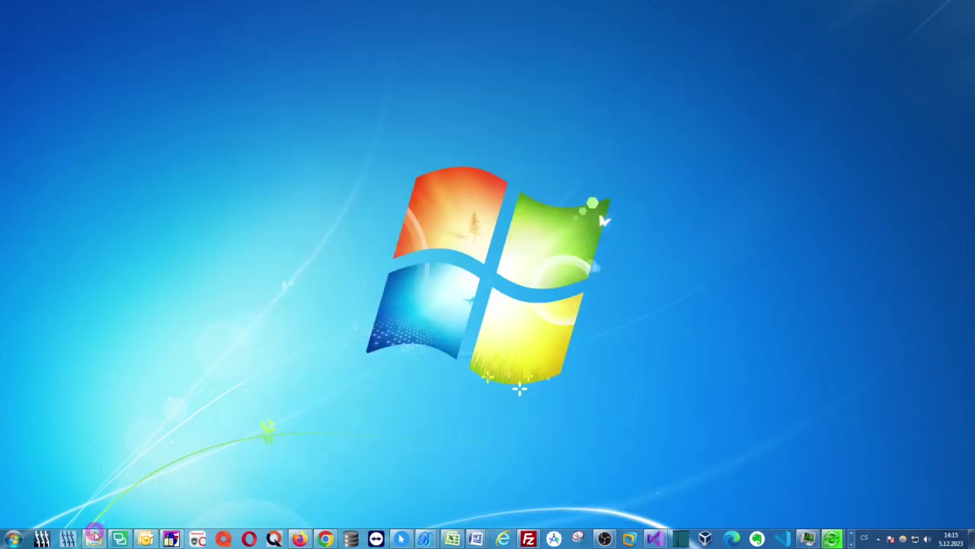
{"action": "left_click", "coordinate": [96, 538]}
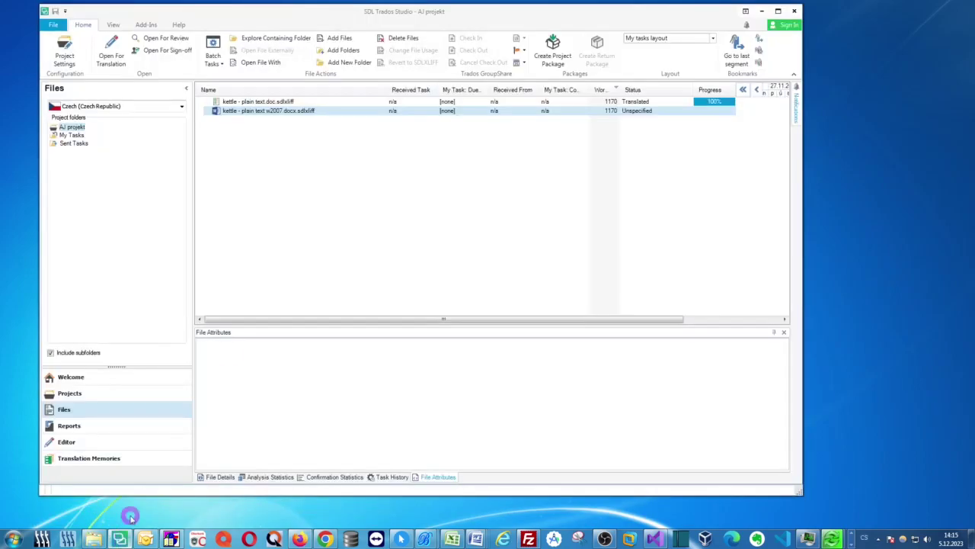
{"action": "left_click_drag", "start_coordinate": [355, 13], "coordinate": [424, 26]}
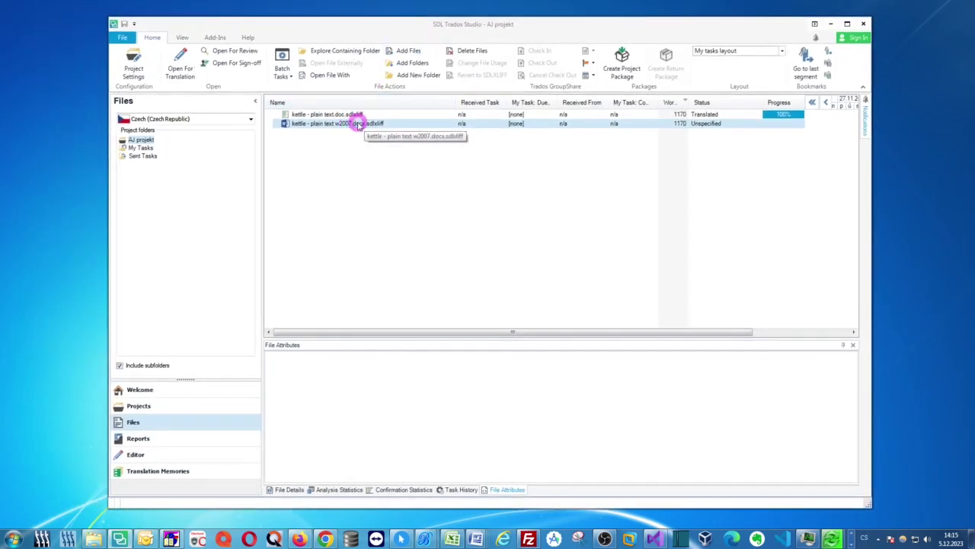
{"action": "double_click", "coordinate": [356, 124]}
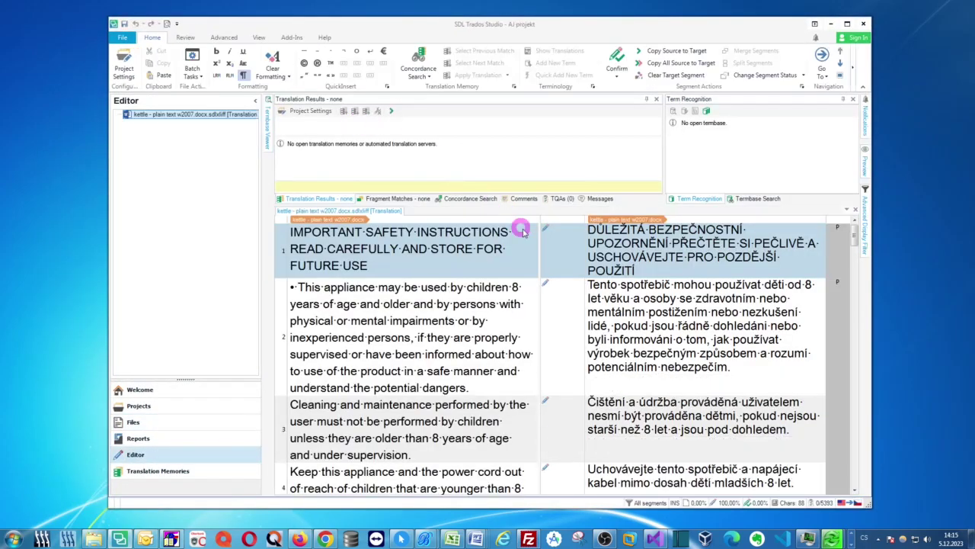
- Review the Czech translations of the opening segments against the English source, then return to the first segment
{"action": "left_click", "coordinate": [609, 286]}
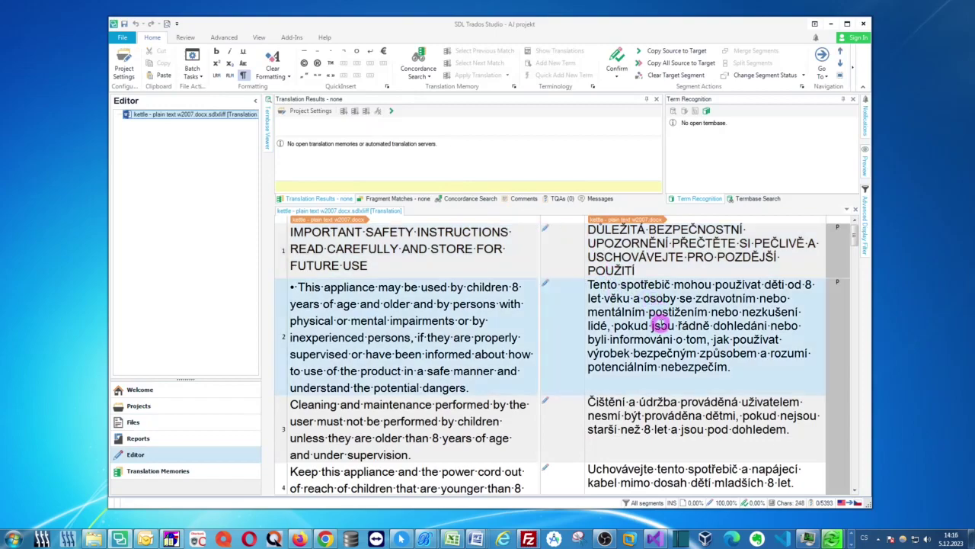
{"action": "scroll", "coordinate": [657, 328], "scroll_direction": "down", "scroll_amount": 5}
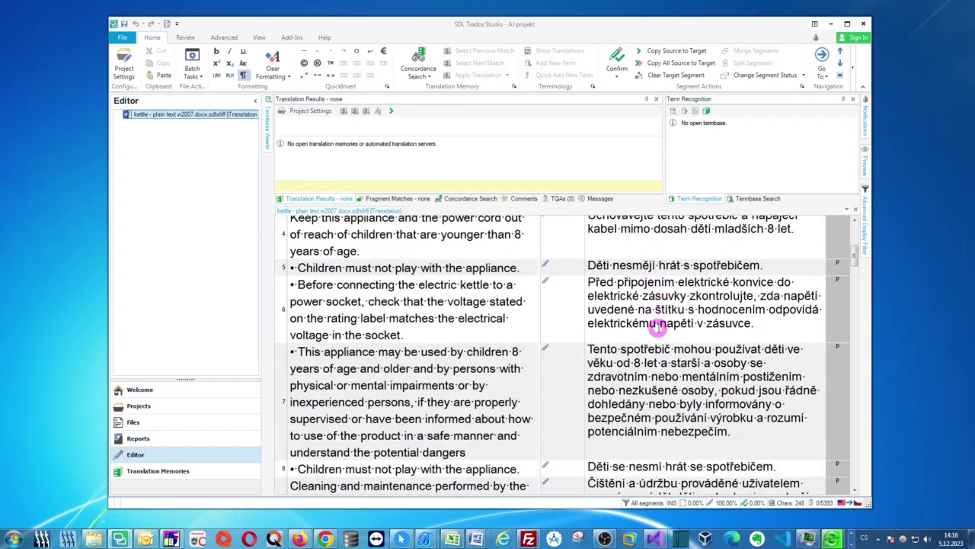
{"action": "scroll", "coordinate": [656, 330], "scroll_direction": "down", "scroll_amount": 1}
{"action": "scroll", "coordinate": [656, 330], "scroll_direction": "up", "scroll_amount": 3}
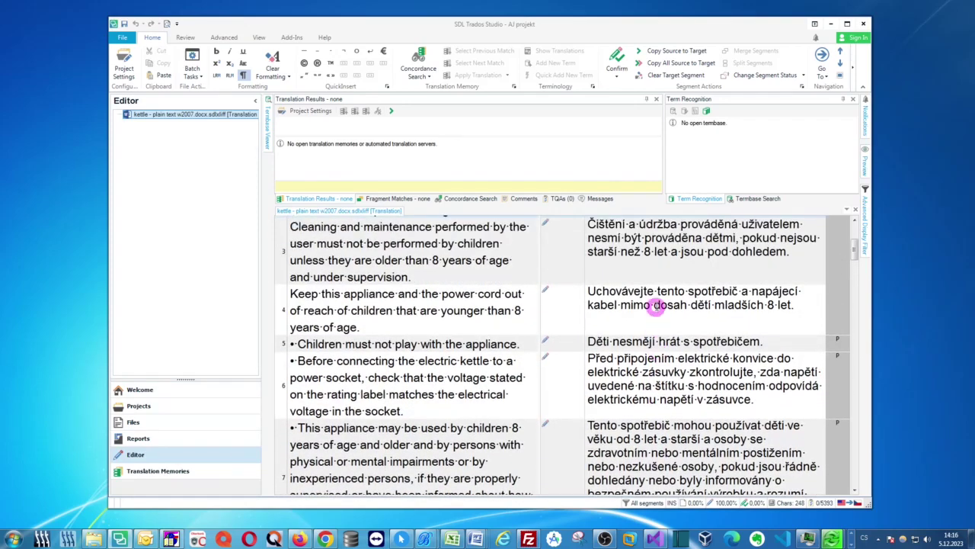
{"action": "scroll", "coordinate": [657, 305], "scroll_direction": "up", "scroll_amount": 4}
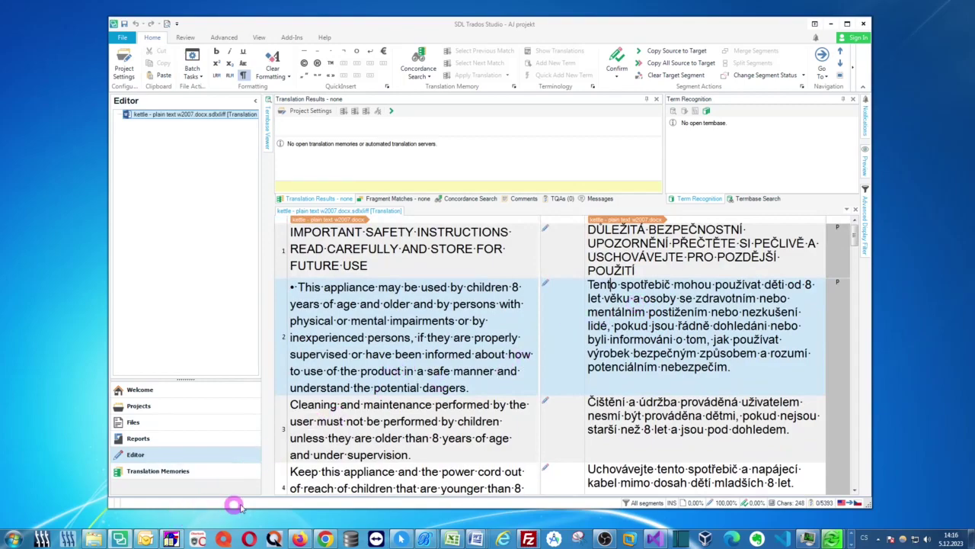
- Switch to Bohemicus, open the ChatGPT settings with the glossary, and arrange them beside the Trados Studio window
{"action": "left_click", "coordinate": [425, 539]}
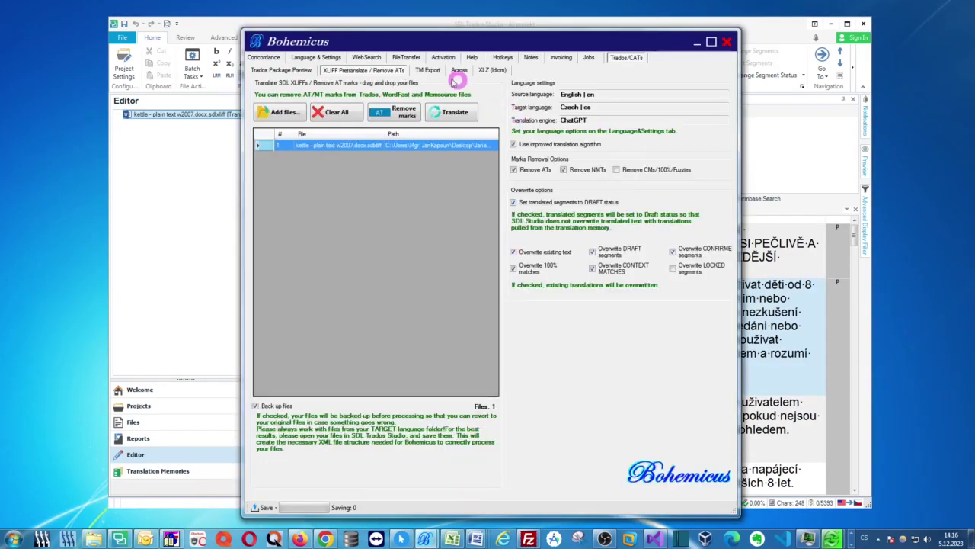
{"action": "left_click", "coordinate": [312, 59]}
{"action": "left_click_drag", "start_coordinate": [328, 41], "coordinate": [825, 70]}
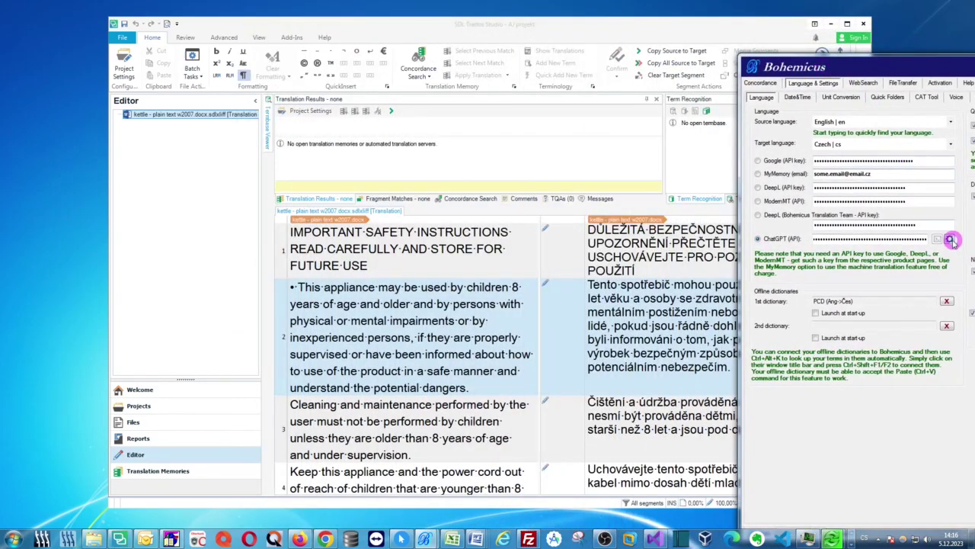
{"action": "left_click", "coordinate": [950, 238]}
{"action": "left_click_drag", "start_coordinate": [515, 177], "coordinate": [887, 176]}
{"action": "left_click_drag", "start_coordinate": [730, 29], "coordinate": [617, 28]}
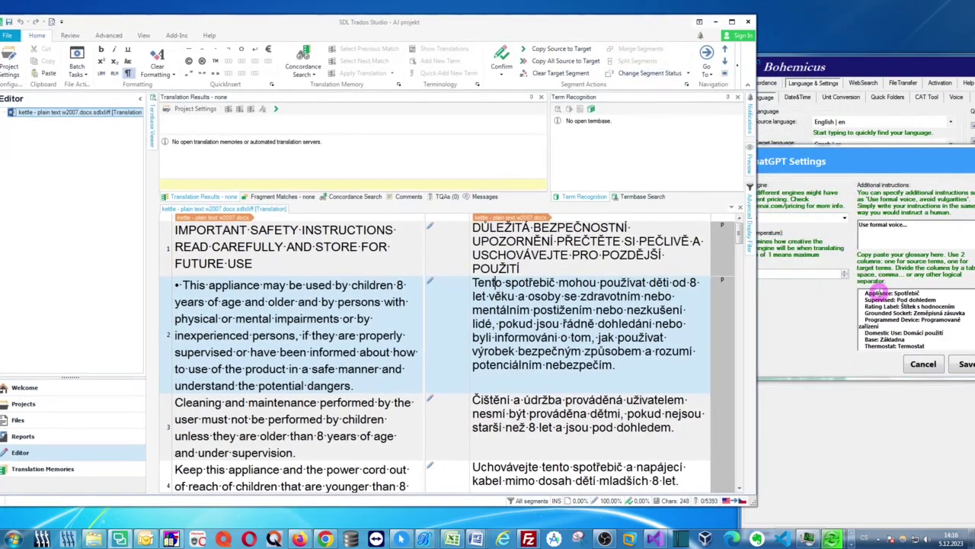
- Compare the glossary pair Appliance: Spotřebič with segment 2, highlighting the term "spotřebič" in the Czech translation
{"action": "left_click", "coordinate": [869, 293]}
{"action": "left_click_drag", "start_coordinate": [870, 293], "coordinate": [930, 293]}
{"action": "left_click", "coordinate": [581, 253]}
{"action": "left_click", "coordinate": [562, 255]}
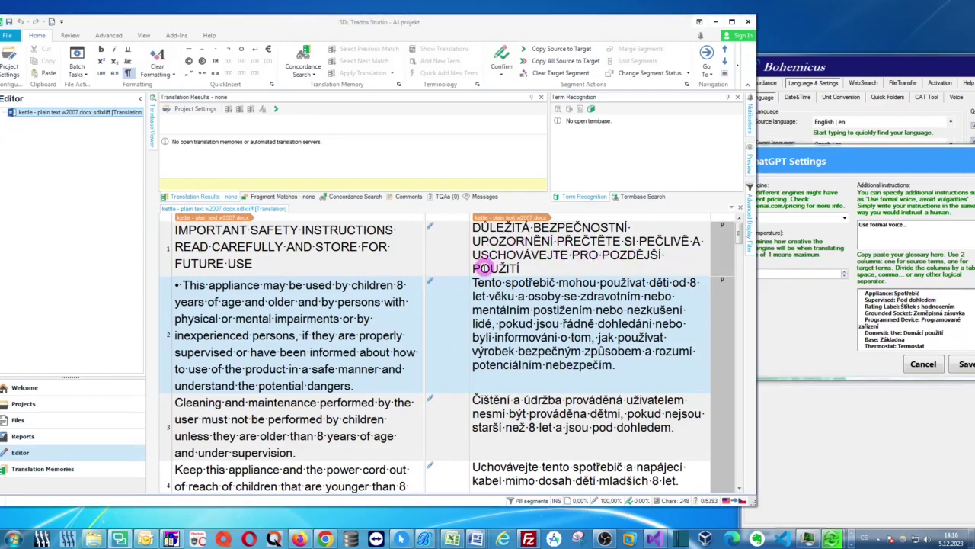
{"action": "left_click", "coordinate": [209, 285]}
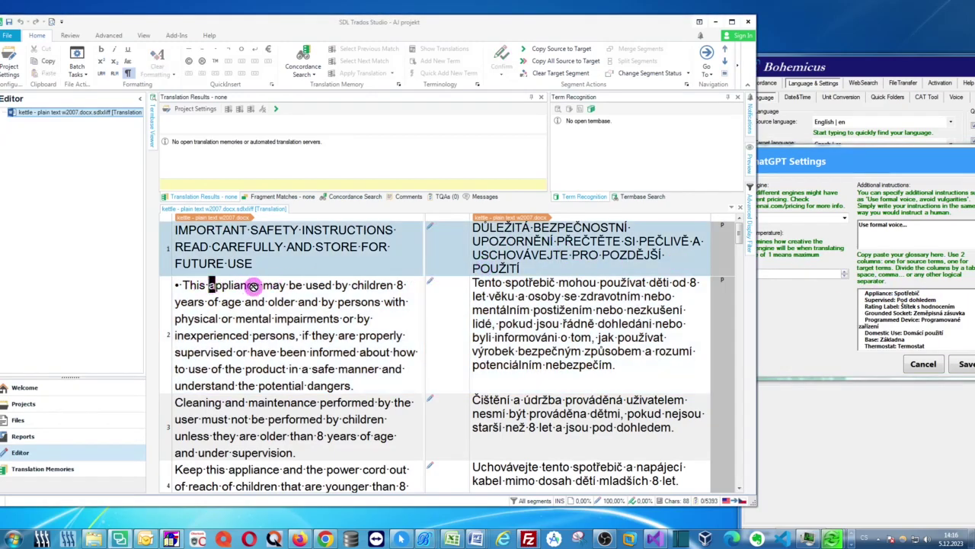
{"action": "left_click_drag", "start_coordinate": [504, 283], "coordinate": [559, 285]}
{"action": "left_click_drag", "start_coordinate": [536, 23], "coordinate": [583, 24]}
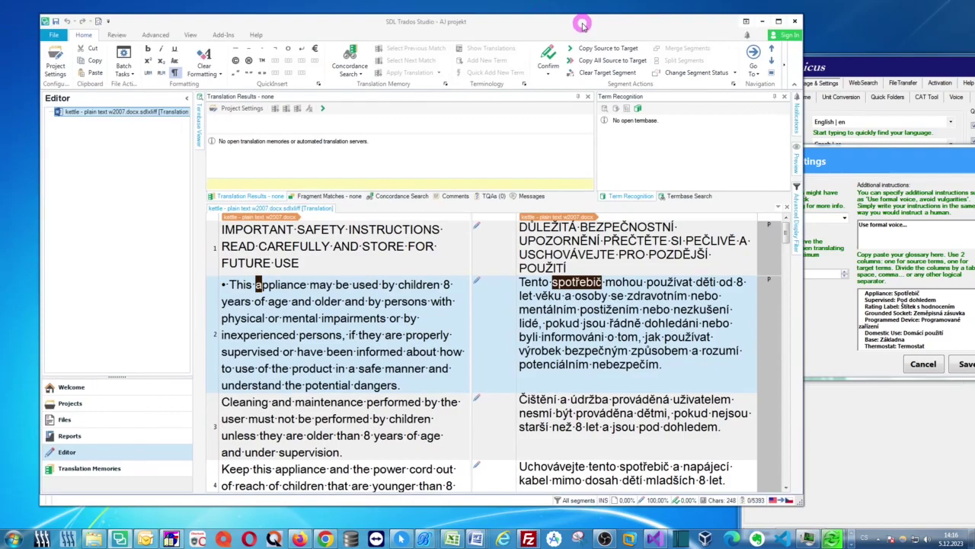